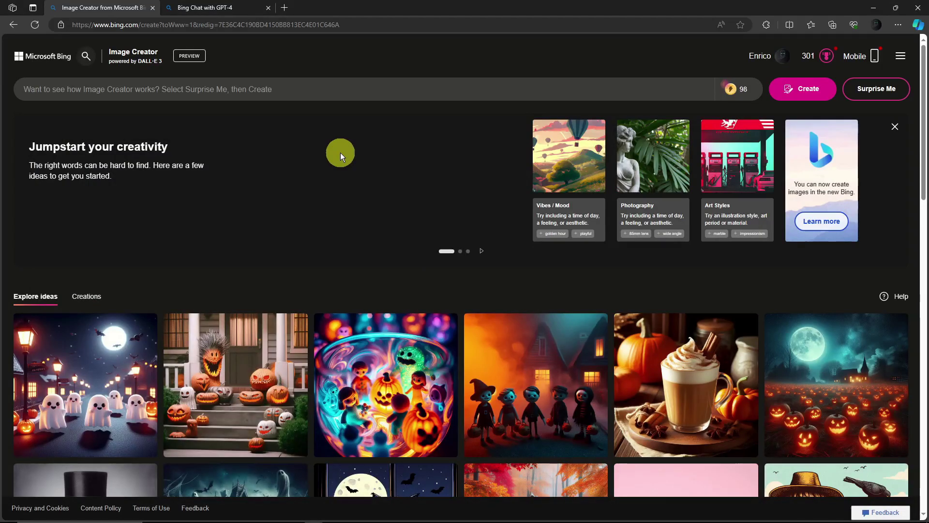
# - Look over the Image Creator page, then dismiss the recent searches list and the boosts explanation
pyautogui.scroll(-2, 367, 214)
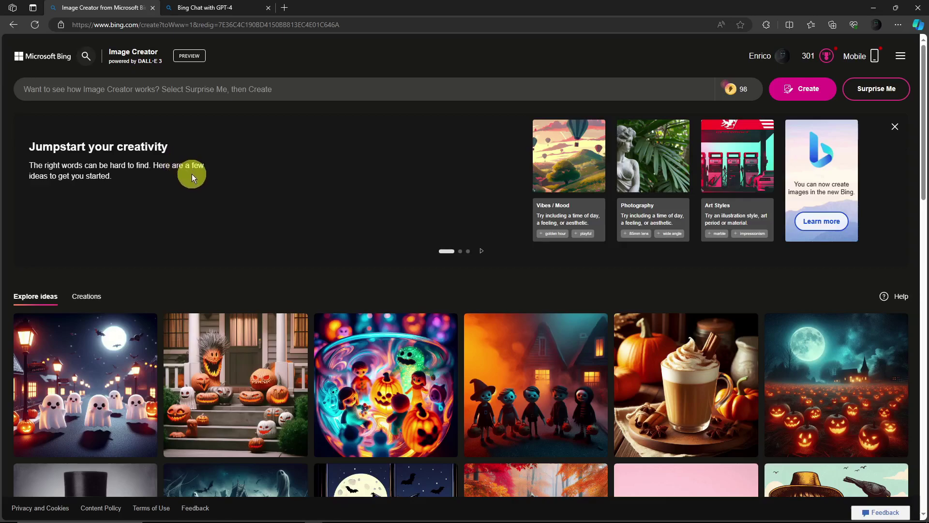
pyautogui.scroll(-3, 394, 307)
pyautogui.scroll(3, 401, 307)
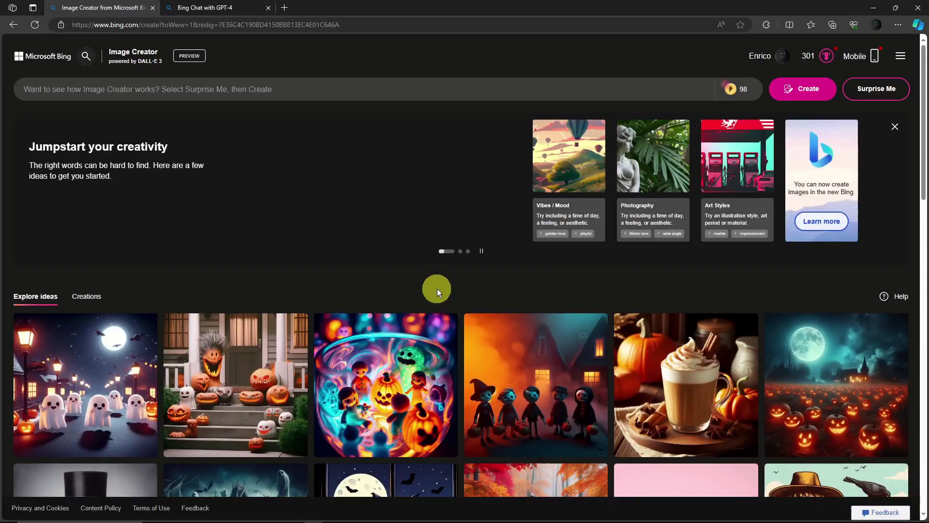
pyautogui.scroll(-5, 466, 308)
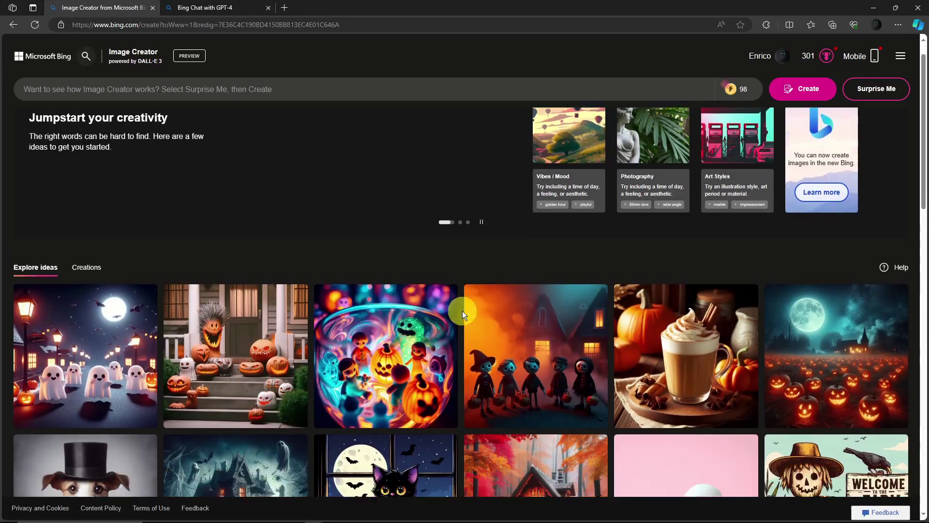
pyautogui.scroll(-6, 463, 311)
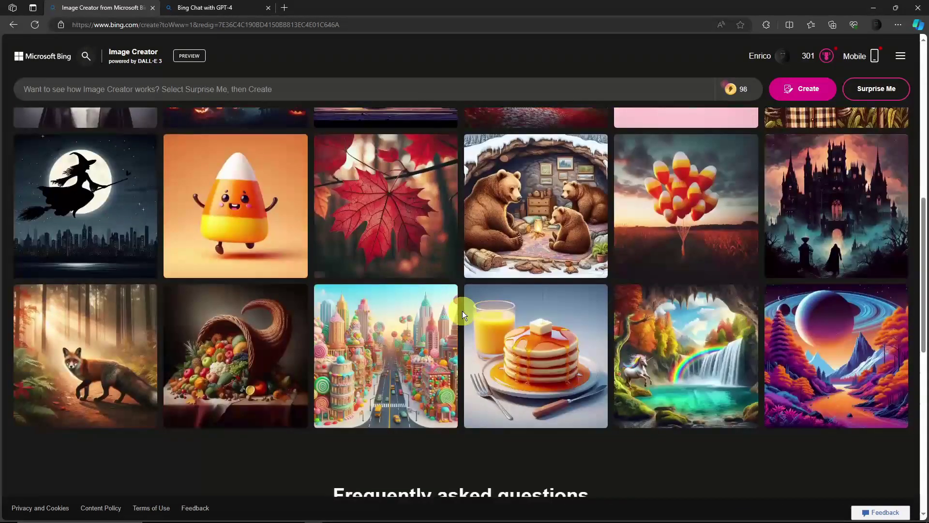
pyautogui.scroll(7, 463, 311)
pyautogui.scroll(4, 463, 311)
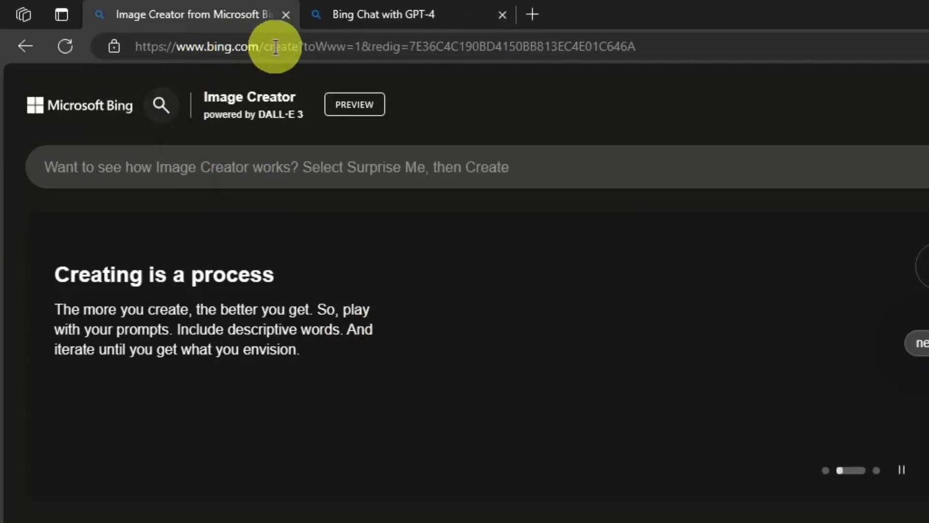
pyautogui.click(275, 48)
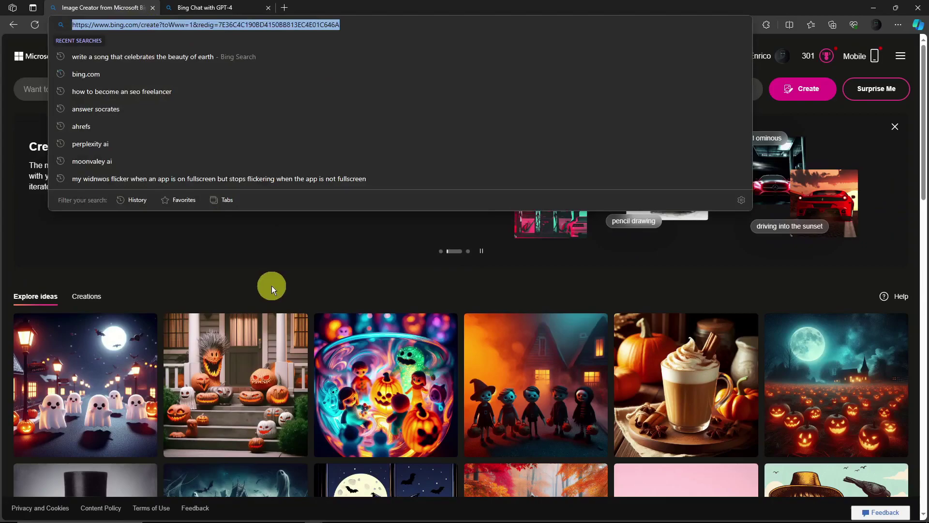
pyautogui.click(271, 285)
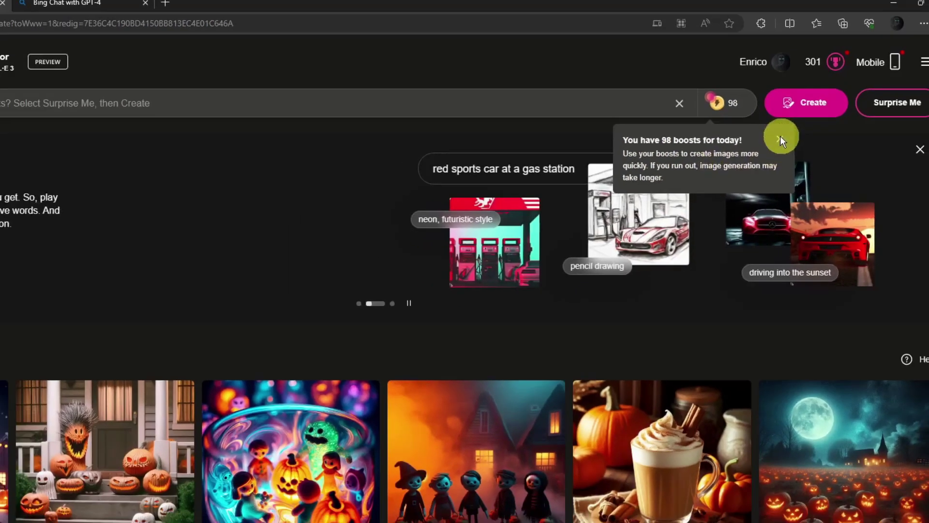
pyautogui.click(780, 138)
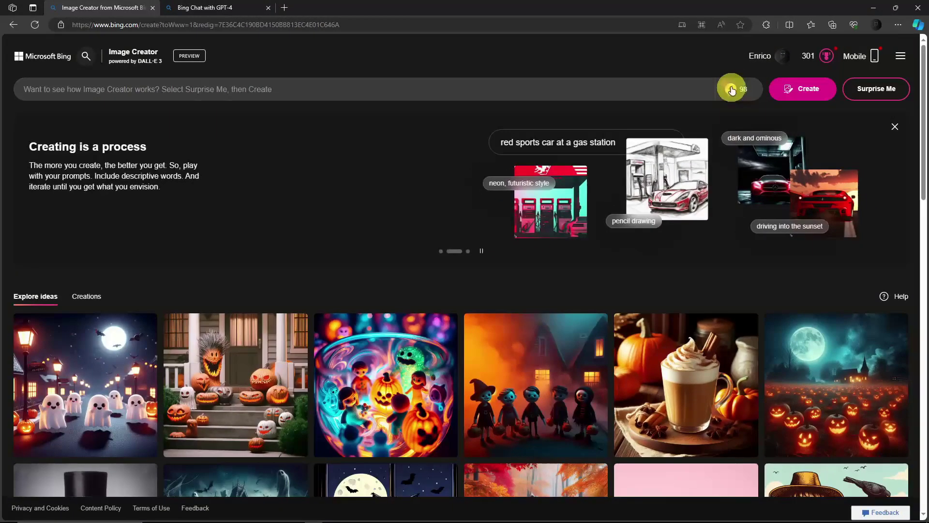
pyautogui.moveTo(718, 108)
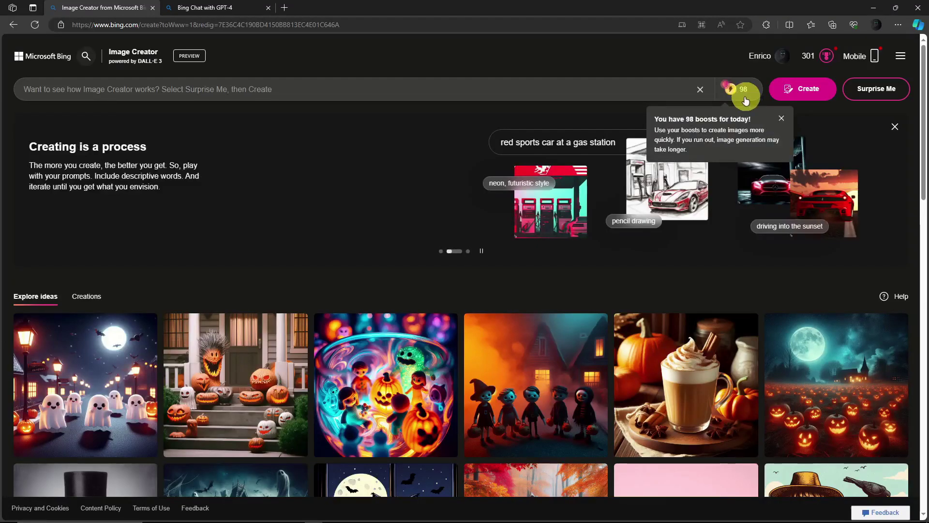
pyautogui.click(782, 119)
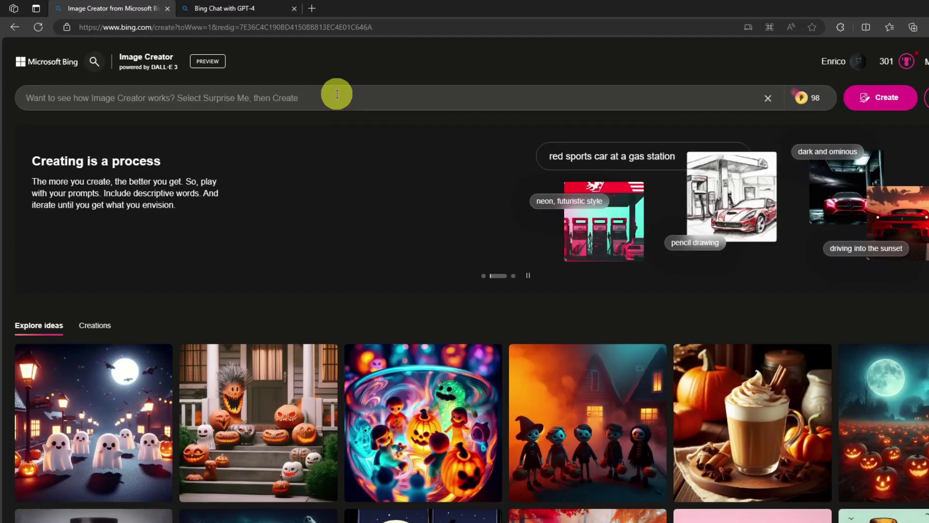
# - Generate images from the prompt 'A cute bunny.'
pyautogui.click(311, 86)
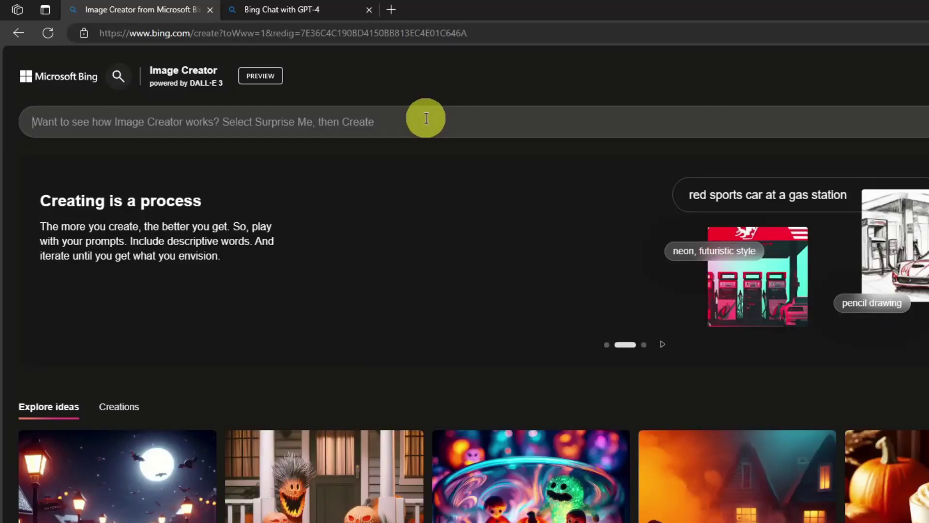
pyautogui.write('A cute bunny.')
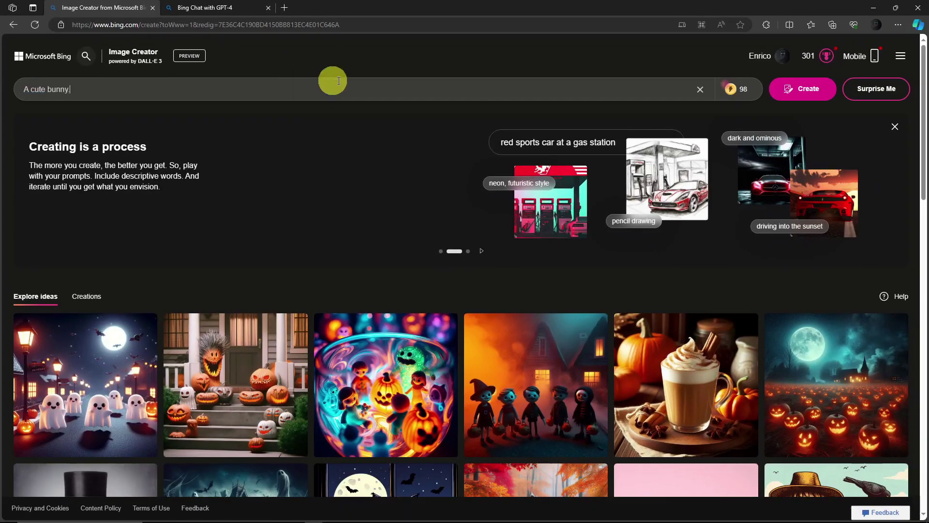
pyautogui.click(796, 91)
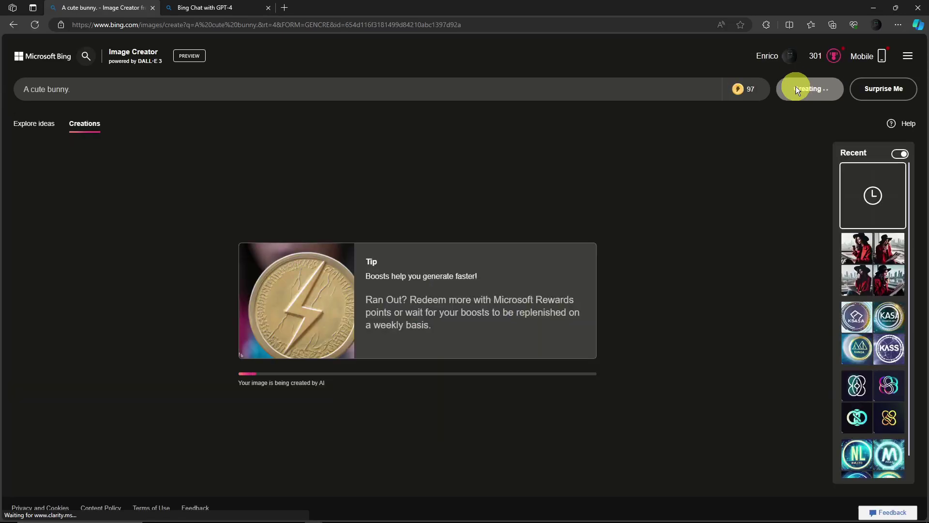
pyautogui.moveTo(744, 90)
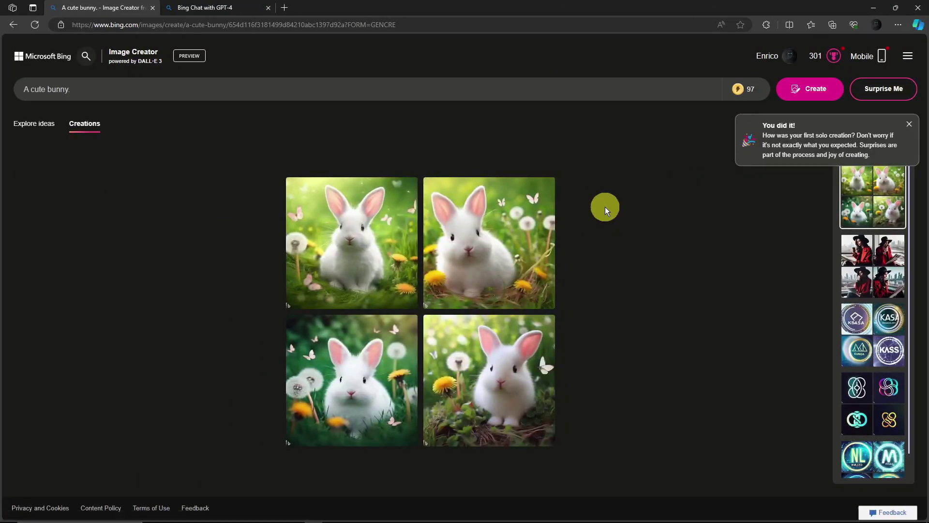
# - View the first bunny image at full size, check its save options, then return to the set
pyautogui.rightClick(373, 229)
pyautogui.click(353, 223)
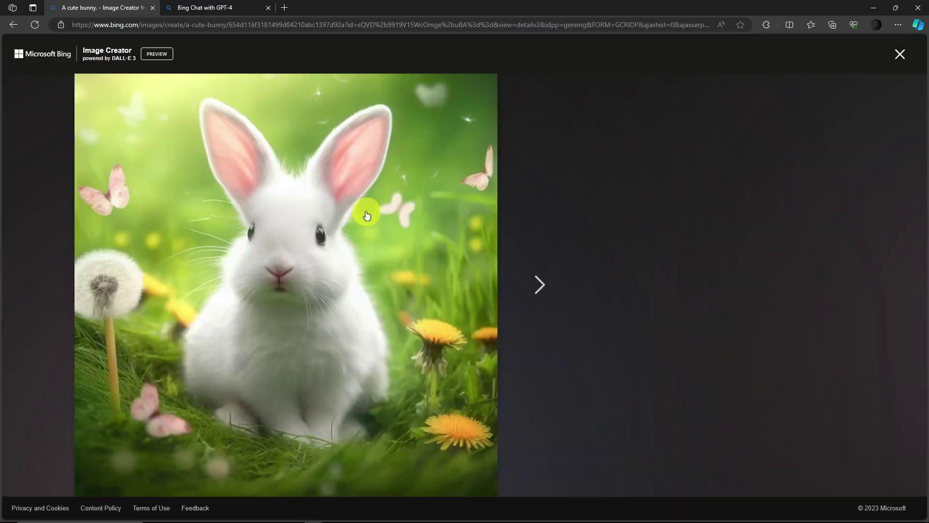
pyautogui.rightClick(465, 234)
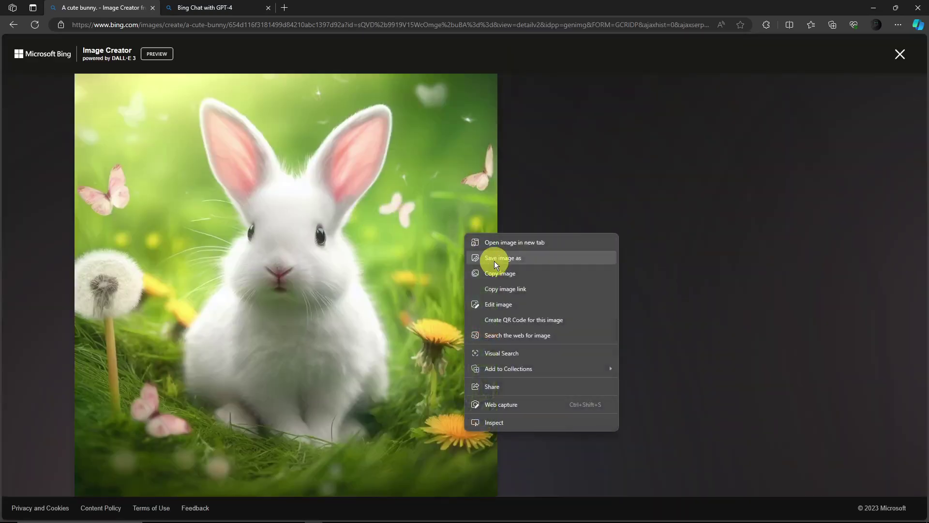
pyautogui.click(900, 55)
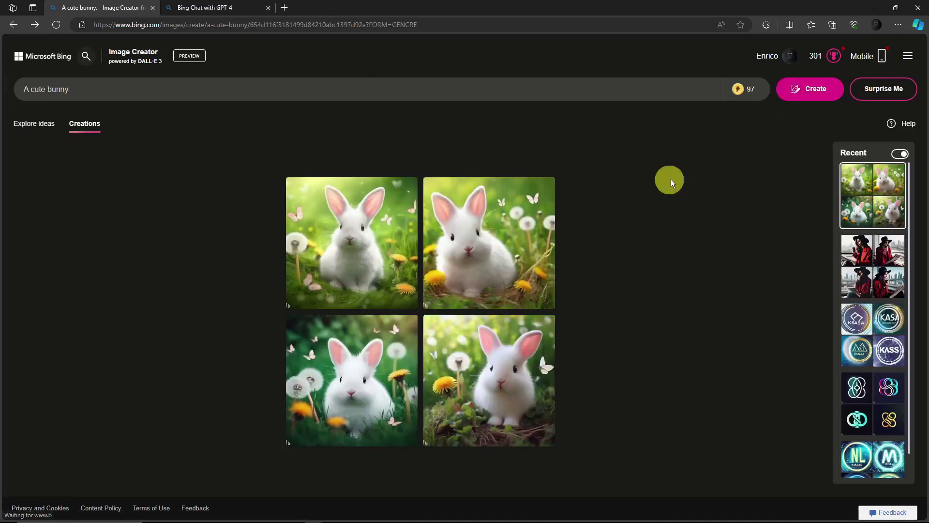
# - Replace the prompt with 'A cute bunny in a lake.' and generate the new set
pyautogui.click(257, 88)
pyautogui.hotkey('ctrl', 'a')
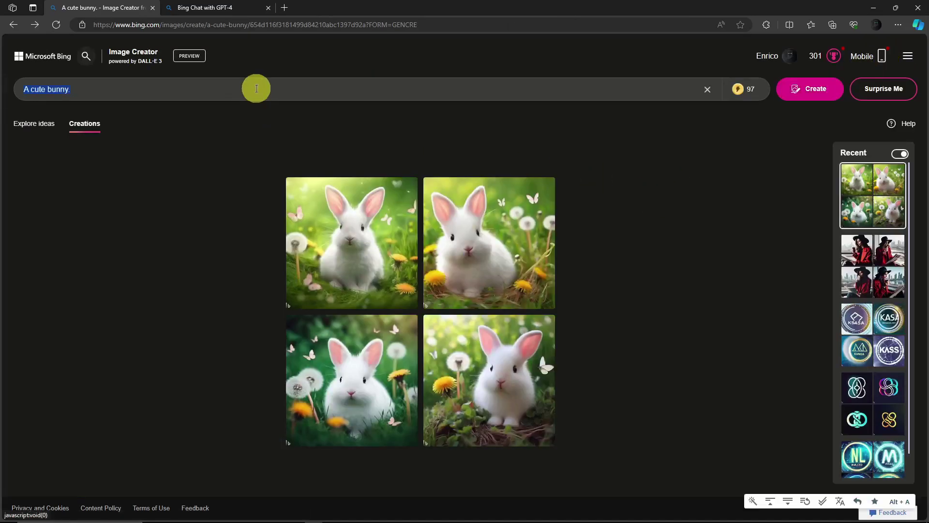
pyautogui.write('A cute bunny in ')
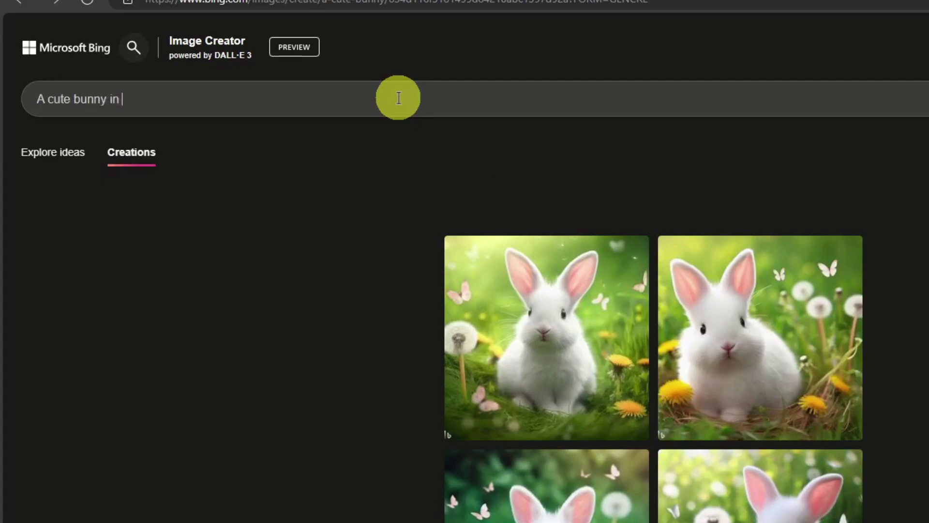
pyautogui.write('a lake.')
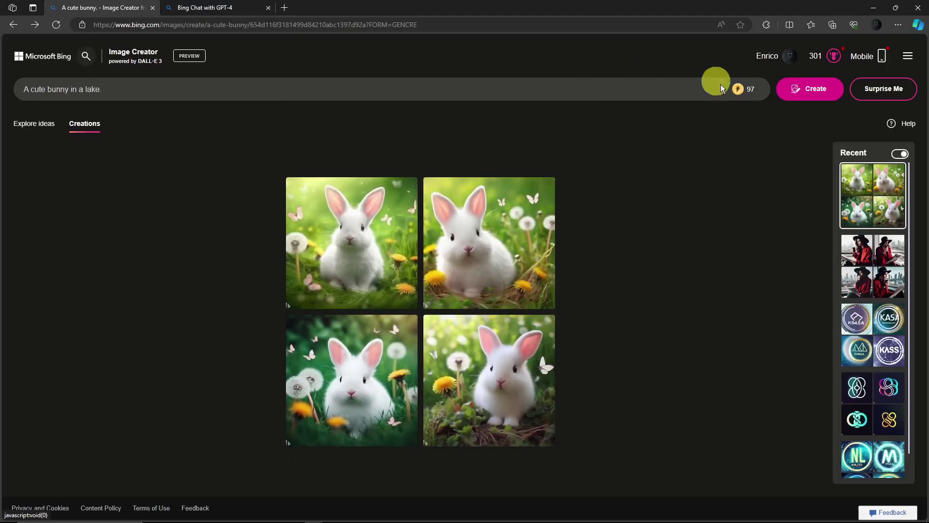
pyautogui.moveTo(741, 92)
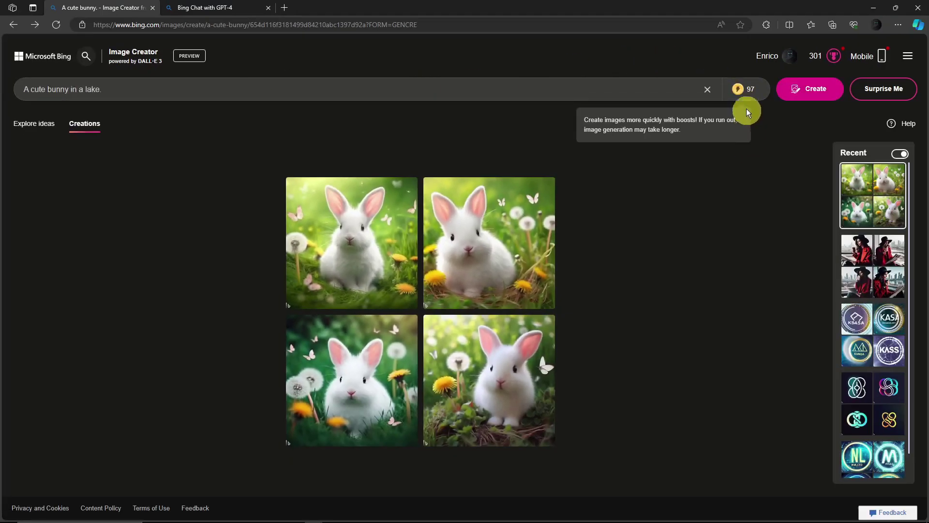
pyautogui.click(795, 93)
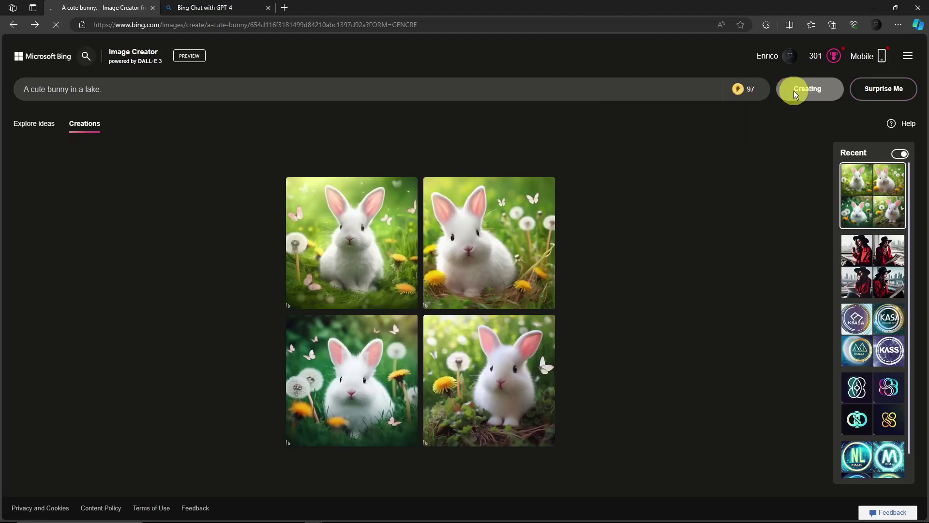
pyautogui.moveTo(737, 92)
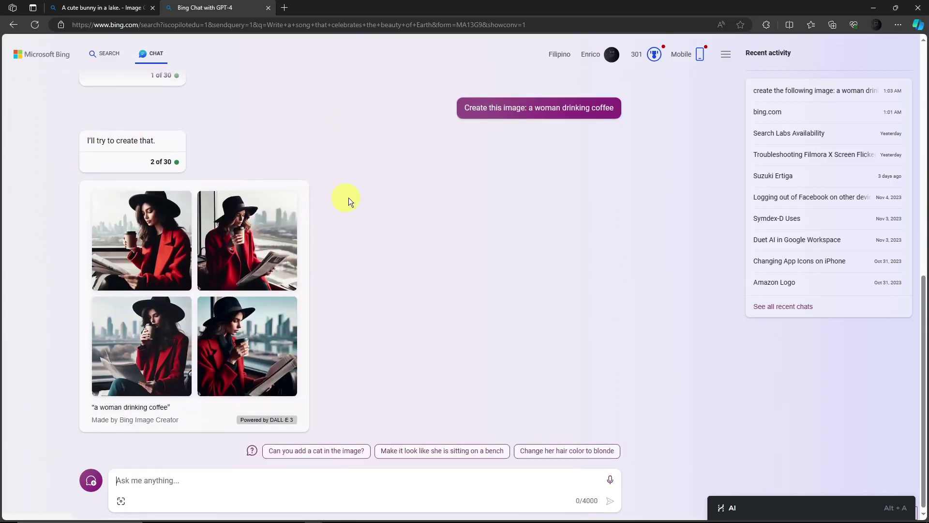
# - Scroll up to the earlier 'Create this image' request for a woman drinking coffee
pyautogui.scroll(2, 467, 178)
pyautogui.moveTo(466, 178); pyautogui.dragTo(509, 178)
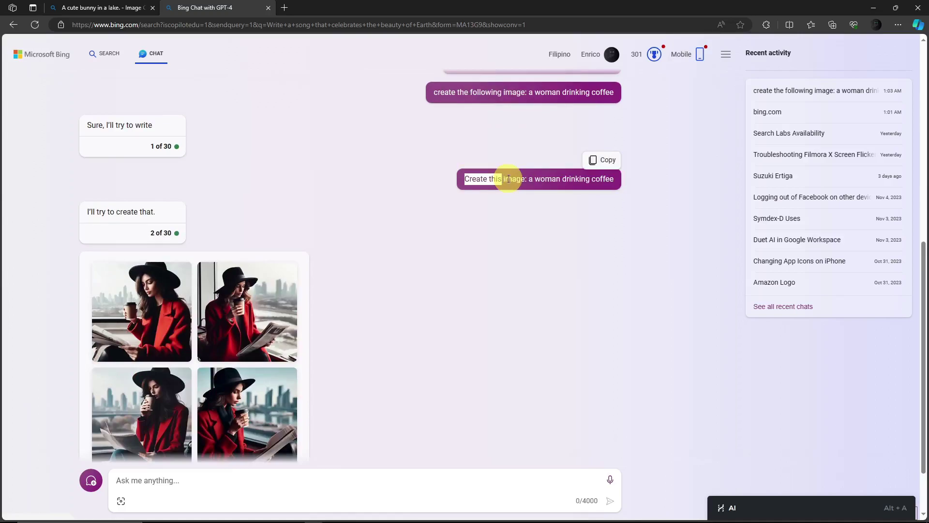
pyautogui.click(535, 178)
pyautogui.moveTo(93, 213)
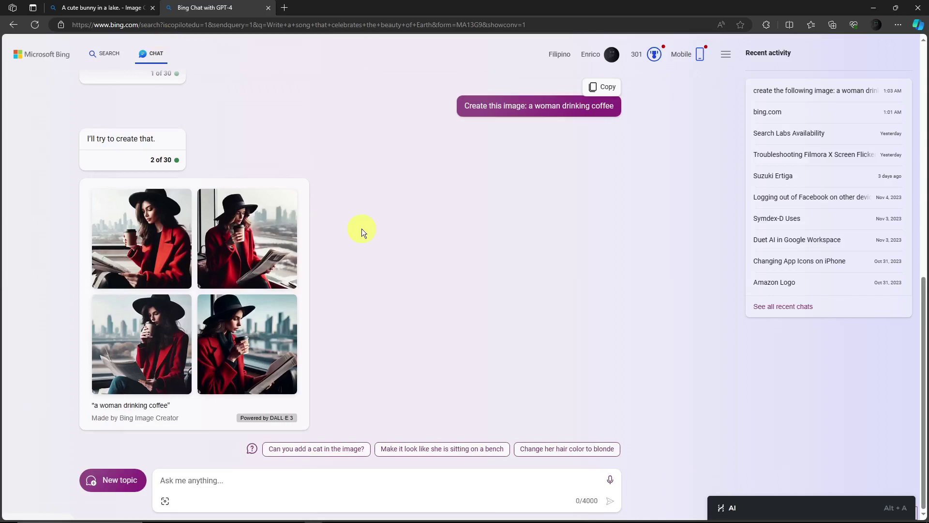
# - Send the chat message 'Create this image: a man drinking beer'
pyautogui.click(373, 477)
pyautogui.write('Cr')
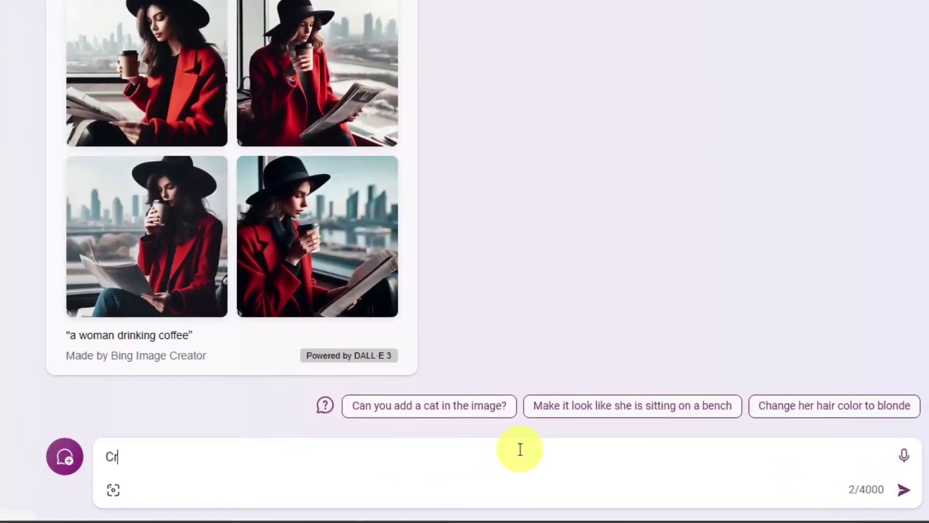
pyautogui.write('eate this image:')
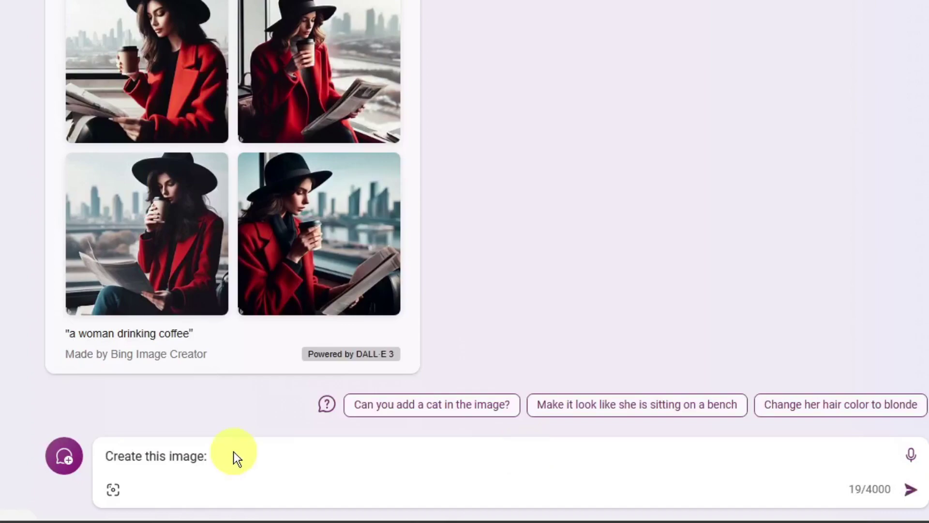
pyautogui.moveTo(234, 452); pyautogui.dragTo(99, 456)
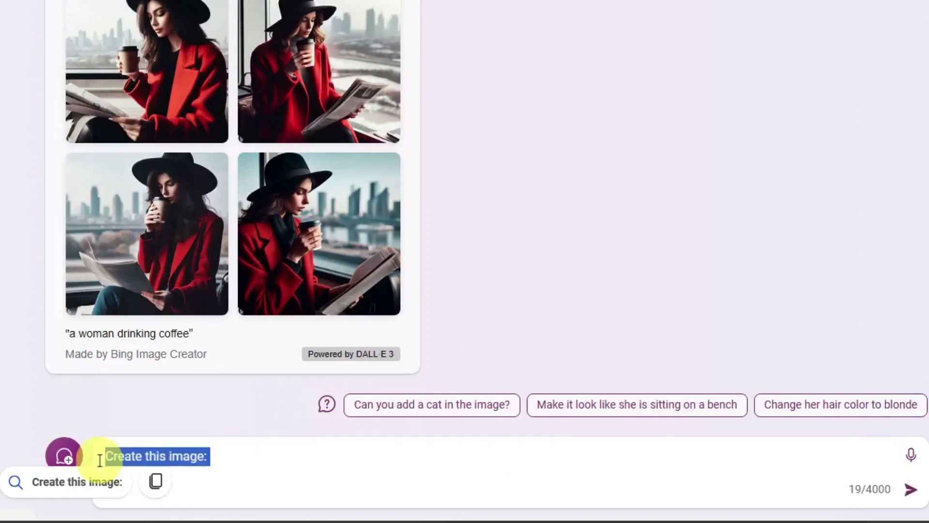
pyautogui.click(352, 459)
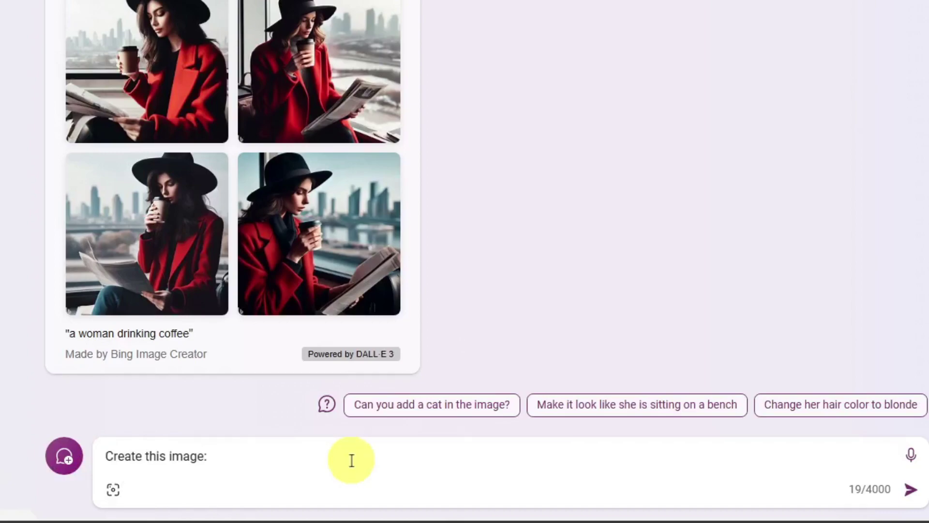
pyautogui.write('a man drinking')
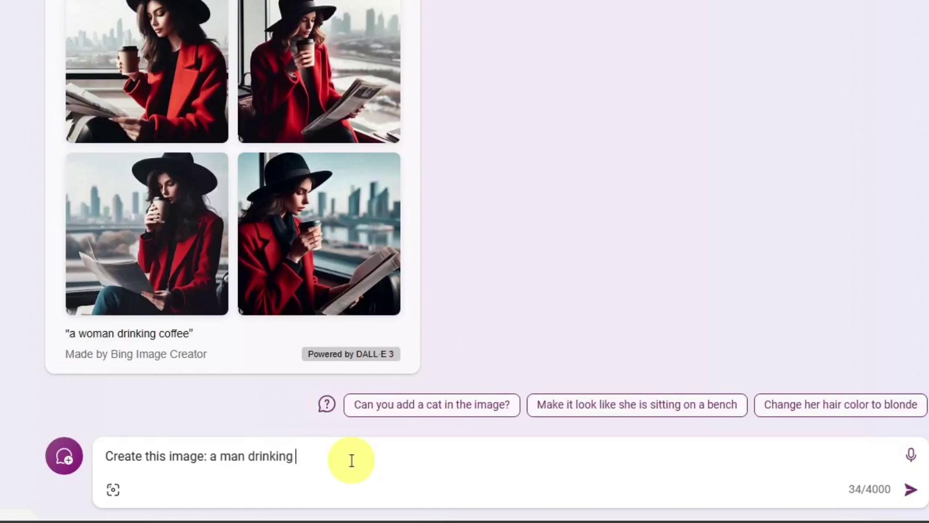
pyautogui.write('beer')
pyautogui.press('Return')
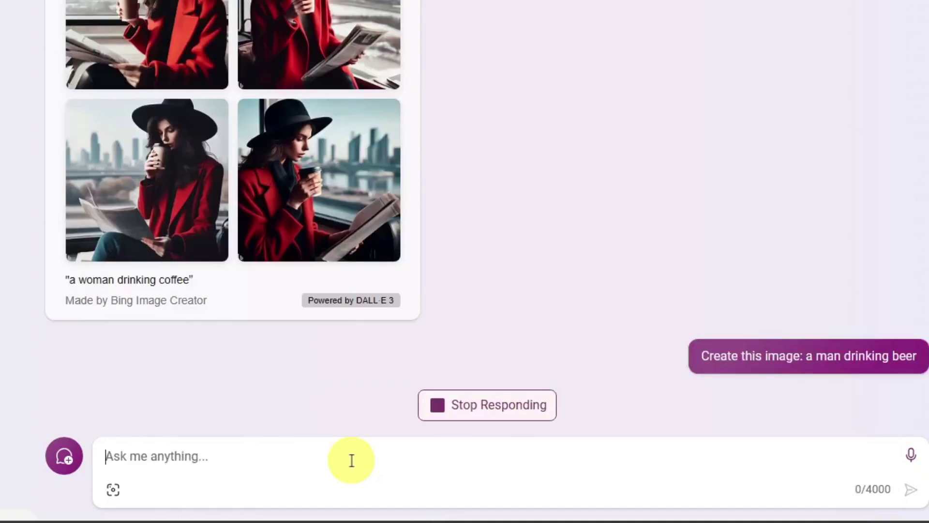